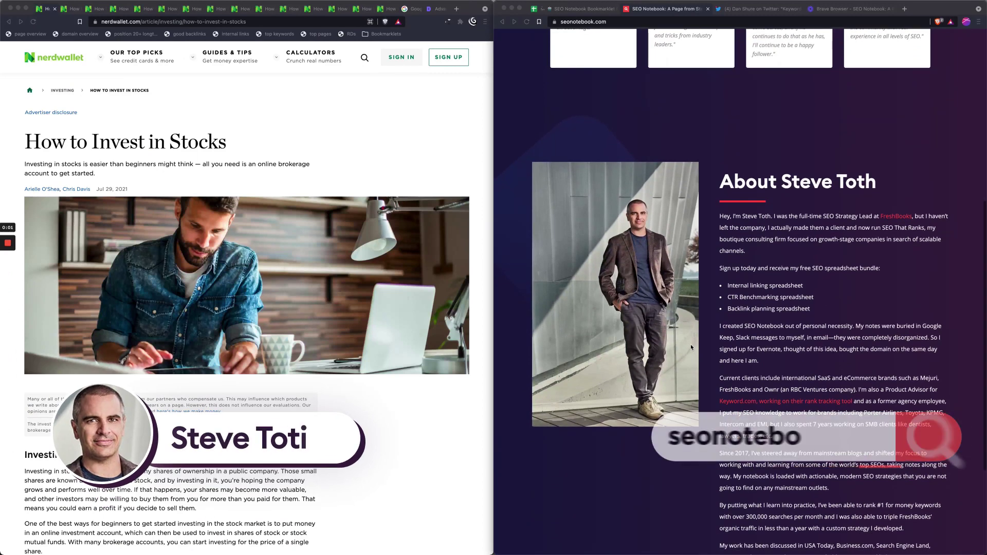
Return seonotebook.com to the top and bring up the SEO Notebook Bookmarklet Generator spreadsheet
{"action": "scroll", "coordinate": [690, 347], "scroll_direction": "up", "scroll_amount": 6}
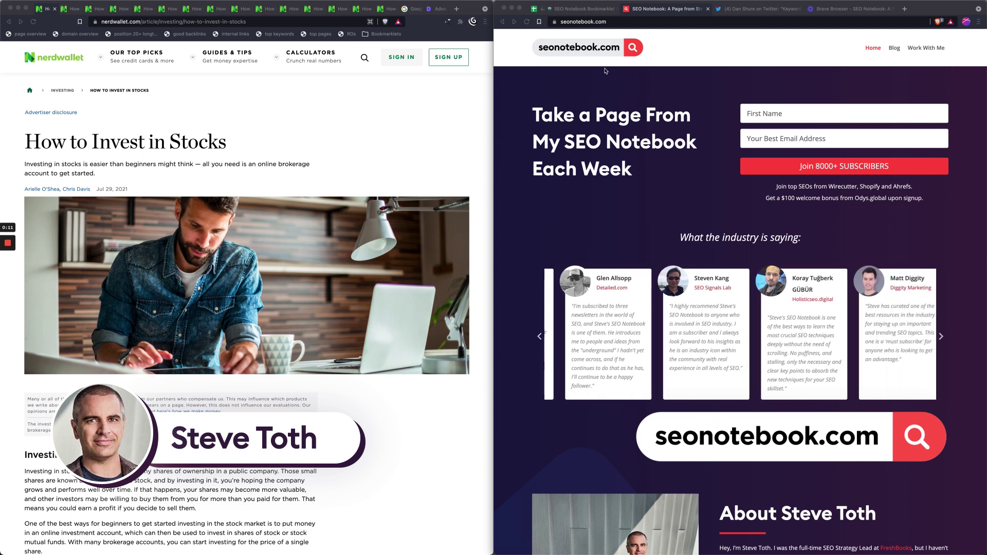
{"action": "left_click", "coordinate": [579, 10]}
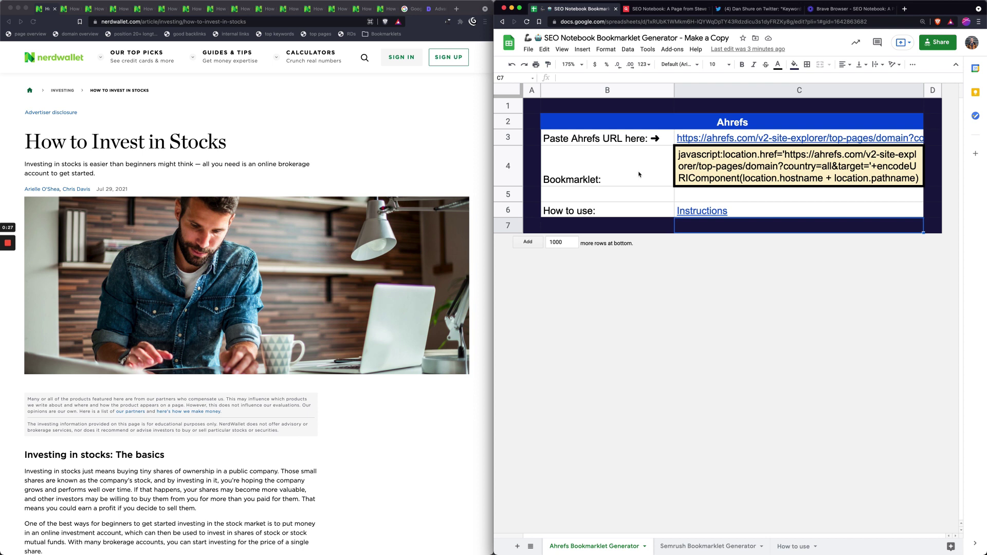
{"action": "left_click", "coordinate": [639, 174]}
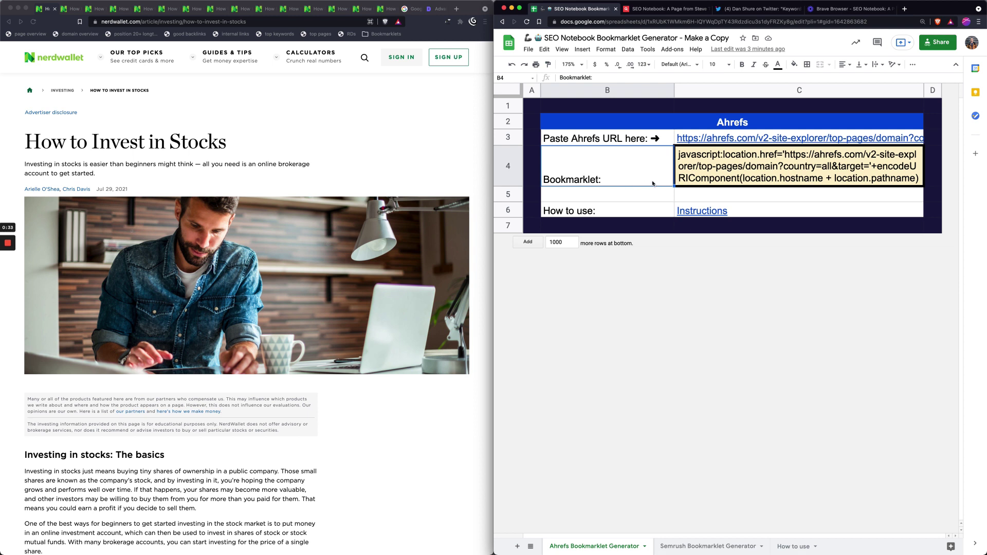
{"action": "left_click", "coordinate": [708, 180]}
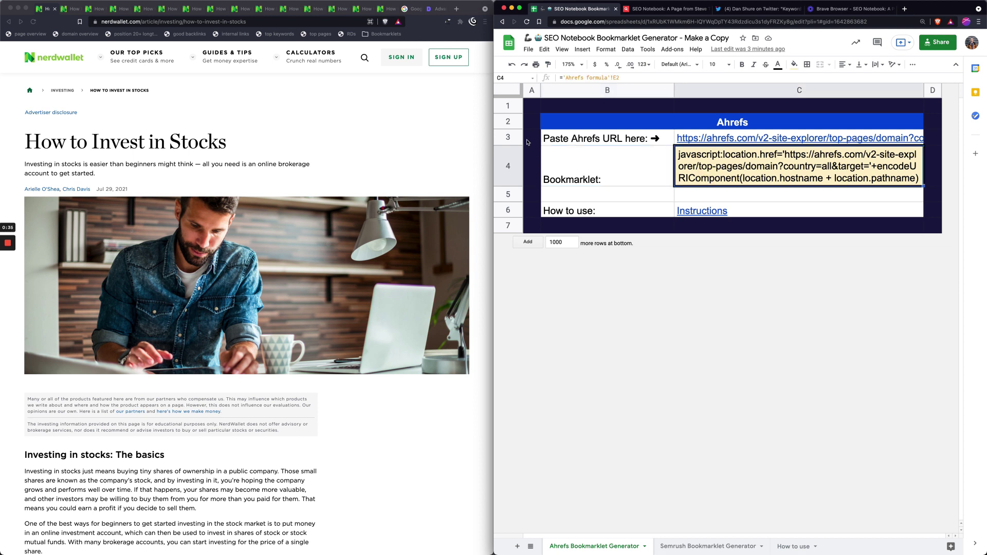
{"action": "left_click", "coordinate": [425, 133]}
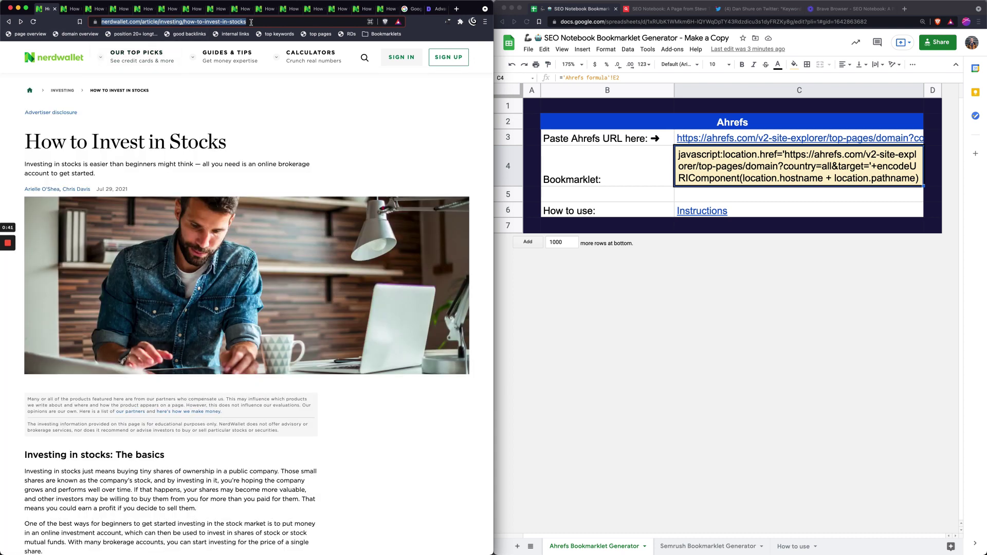
Run the 'top keywords' bookmarklet to list the article's 2,732 Ahrefs organic keywords
{"action": "left_click", "coordinate": [281, 35]}
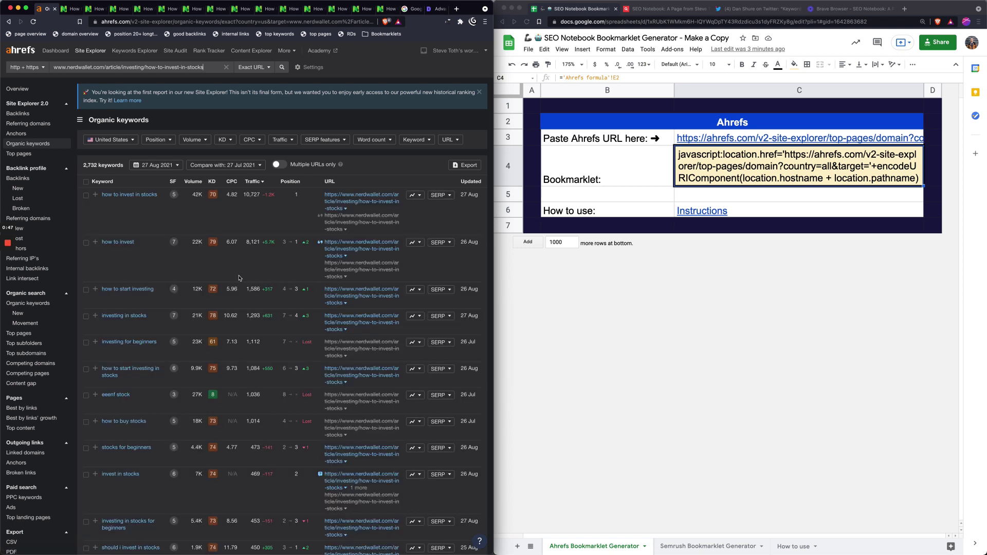
{"action": "scroll", "coordinate": [219, 220], "scroll_direction": "down", "scroll_amount": 3}
{"action": "scroll", "coordinate": [217, 217], "scroll_direction": "up", "scroll_amount": 3}
Filter to Featured snippet where the target ranks (70 keywords) and select the report URL
{"action": "left_click", "coordinate": [338, 141]}
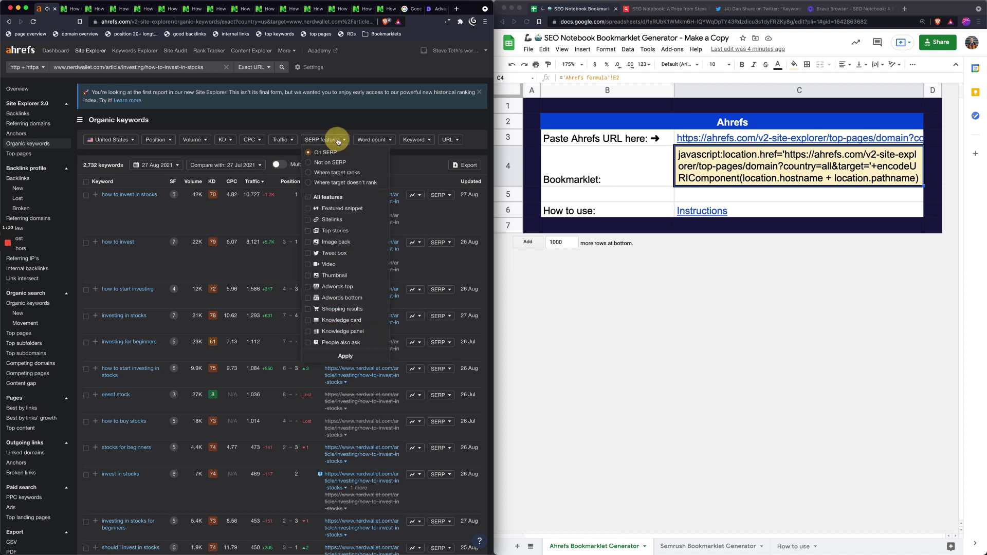
{"action": "left_click", "coordinate": [330, 211]}
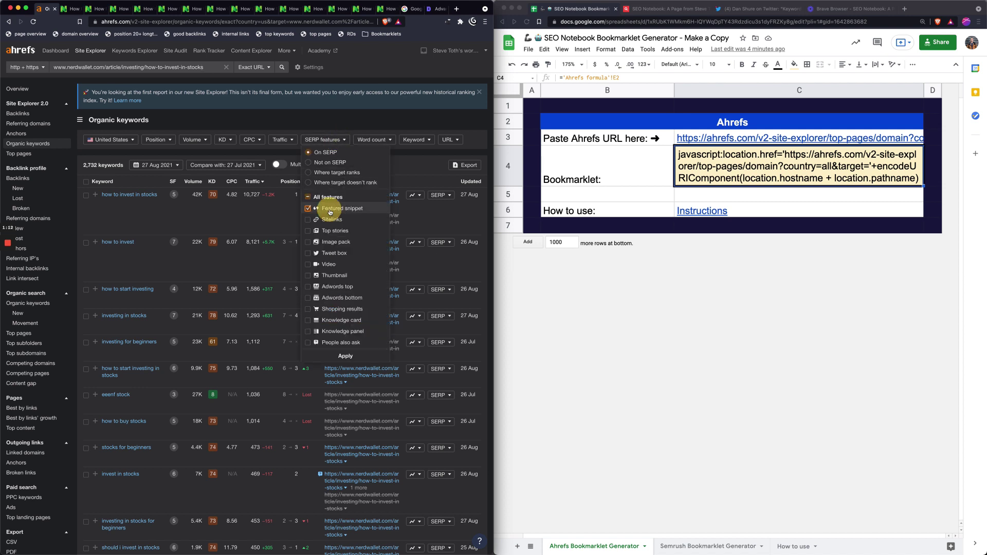
{"action": "left_click", "coordinate": [337, 174]}
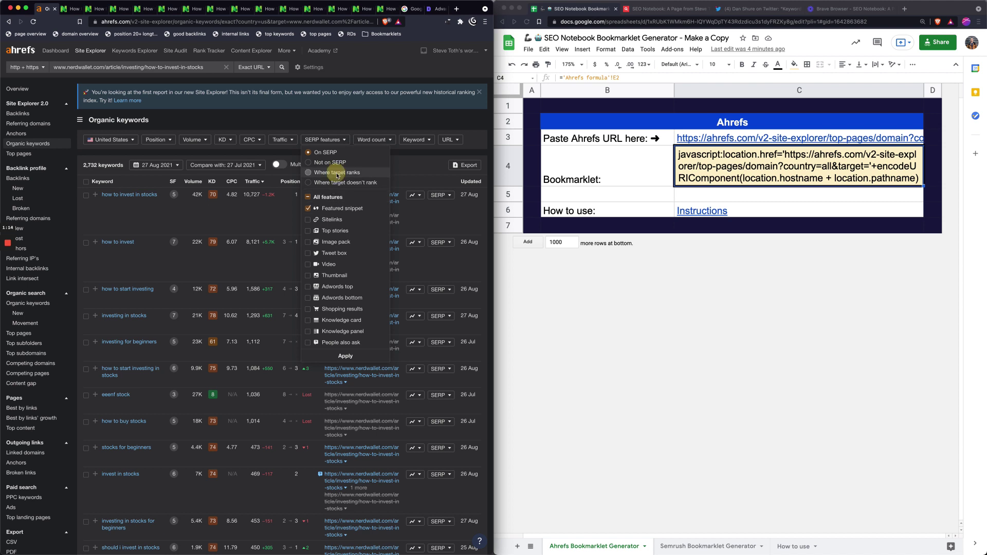
{"action": "left_click", "coordinate": [342, 357]}
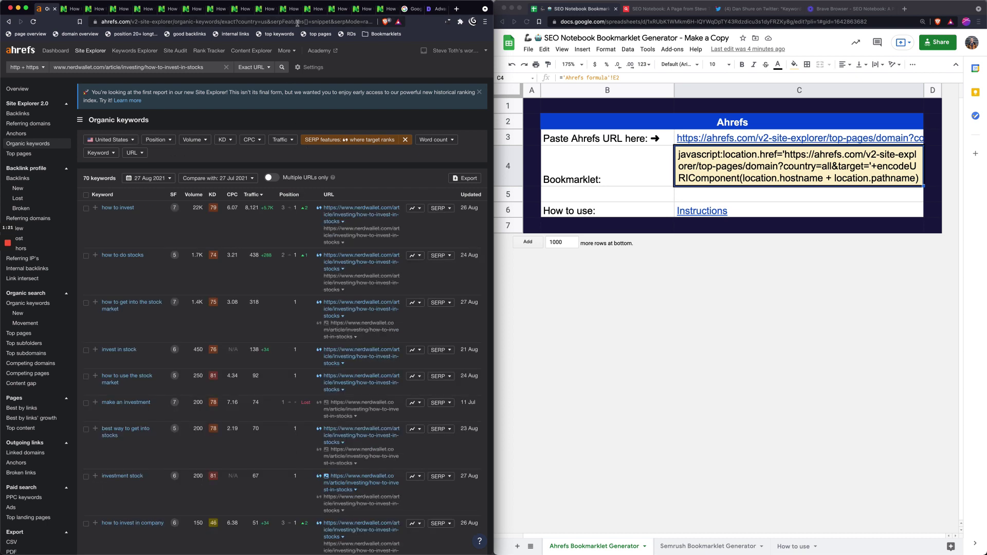
{"action": "left_click", "coordinate": [297, 23]}
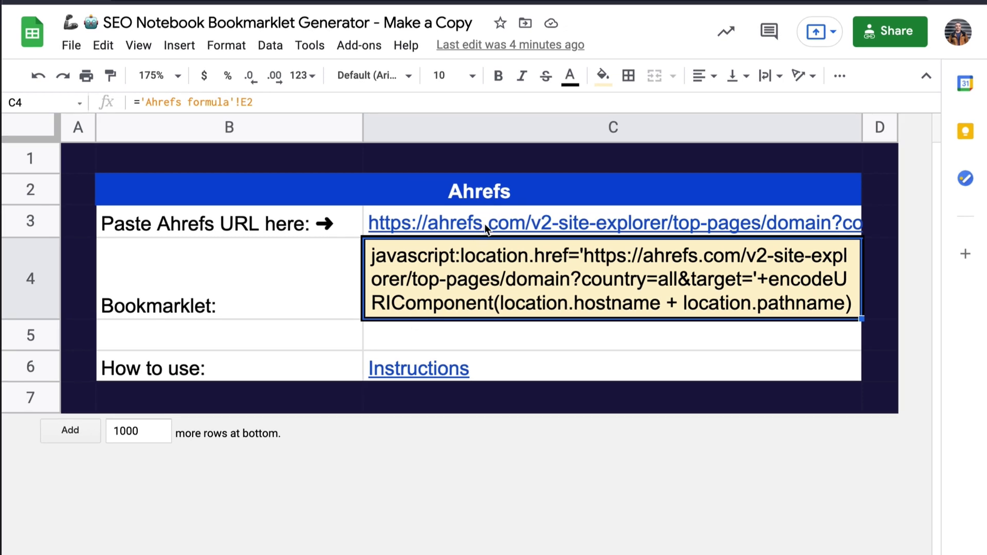
Paste the filtered Ahrefs URL into C3 and copy the regenerated bookmarklet from C4
{"action": "left_click", "coordinate": [484, 223]}
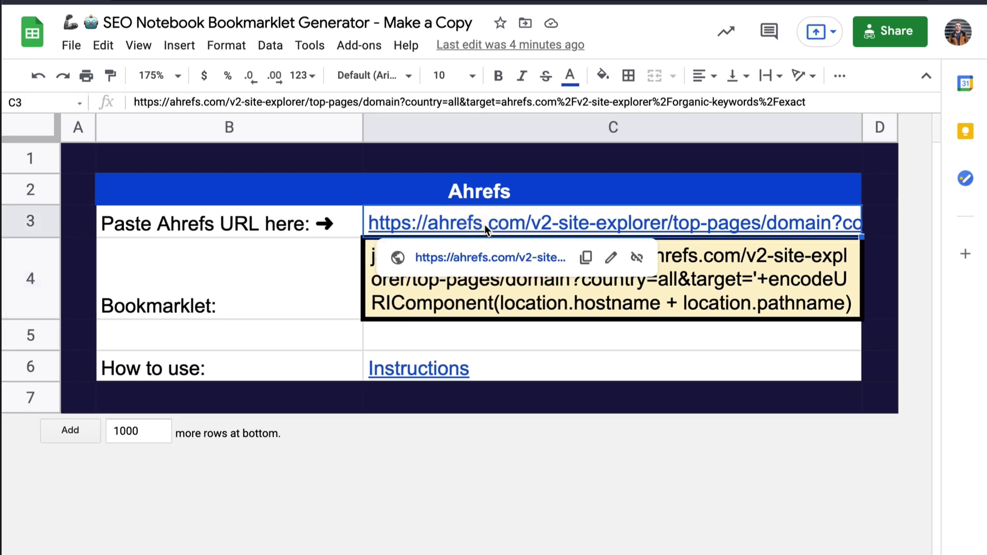
{"action": "type", "text": "https://ahrefs.com/v2-site-explorer/organic-keywords/exact?"}
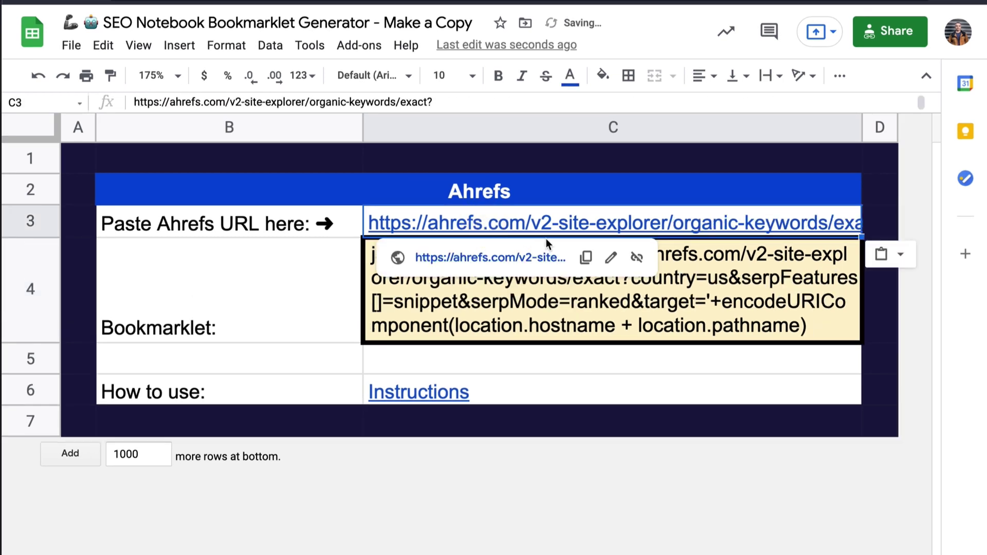
{"action": "left_click", "coordinate": [748, 292]}
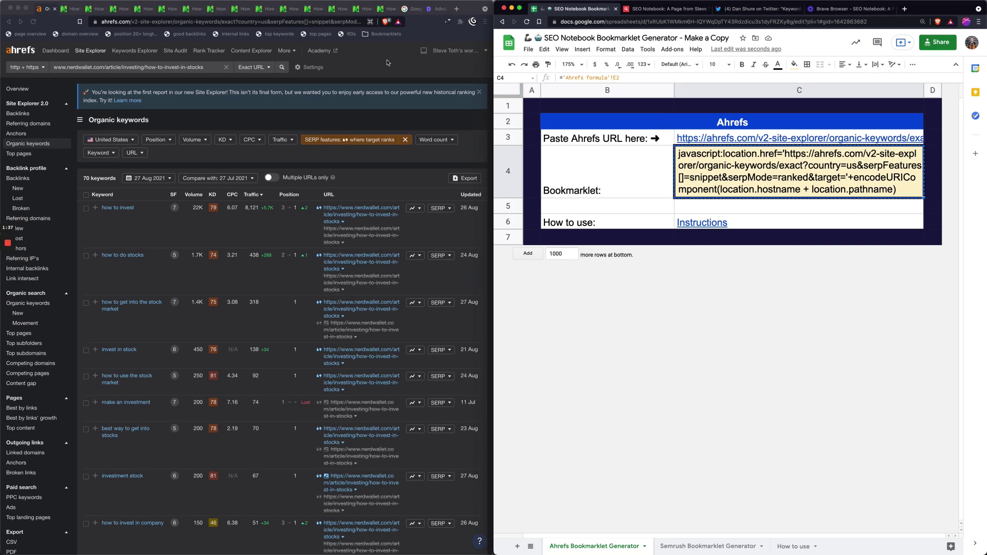
Bookmark the Google page on the bar, rename it FS, and paste the bookmarklet code as its URL
{"action": "left_click", "coordinate": [410, 12]}
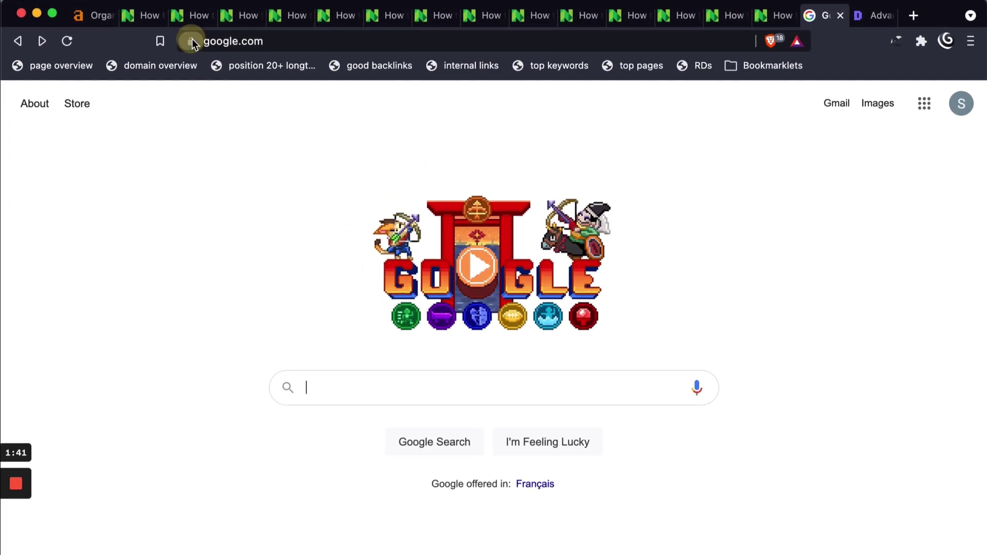
{"action": "left_click_drag", "start_coordinate": [193, 44], "coordinate": [17, 70]}
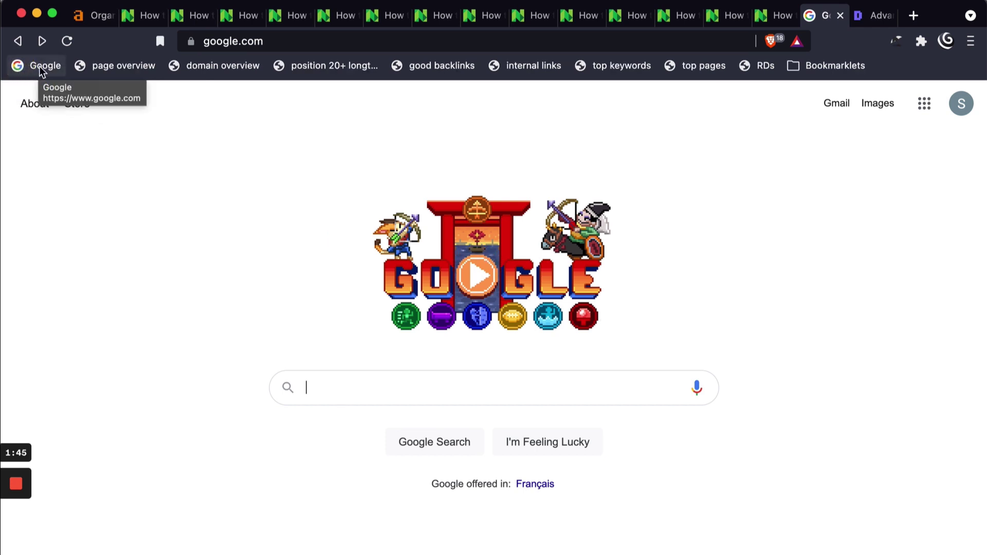
{"action": "right_click", "coordinate": [40, 67]}
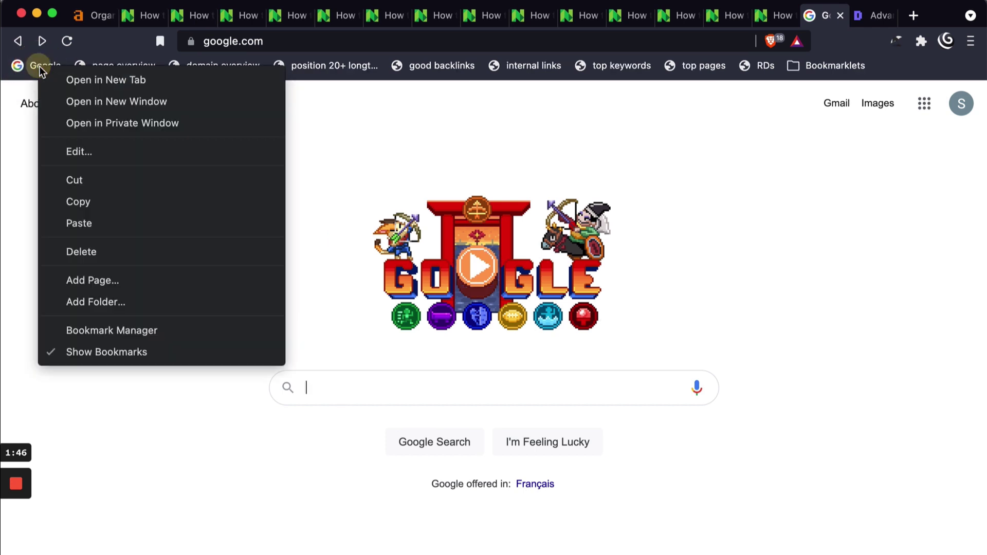
{"action": "left_click", "coordinate": [66, 153]}
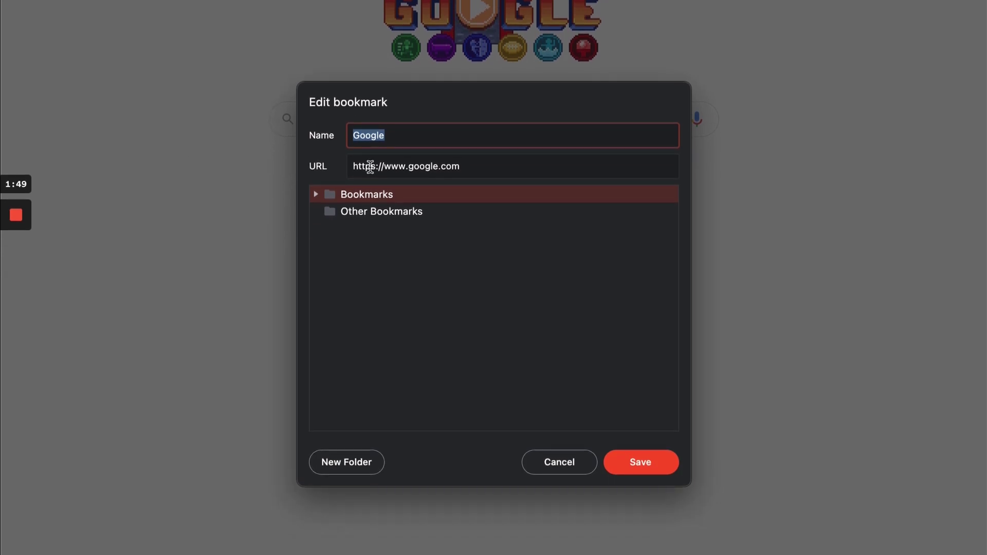
{"action": "type", "text": "FS"}
{"action": "double_click", "coordinate": [370, 166]}
{"action": "triple_click", "coordinate": [370, 166]}
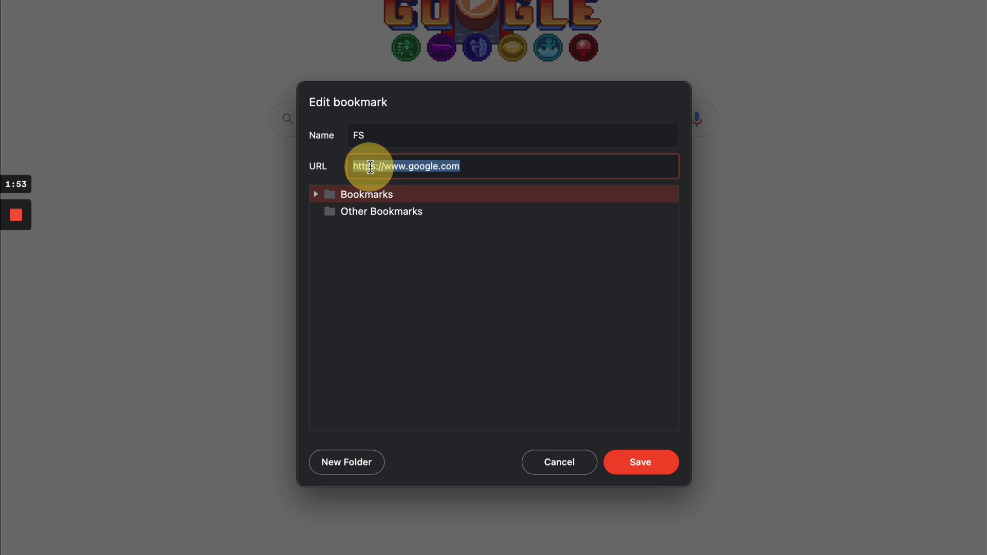
{"action": "key", "text": "super+v"}
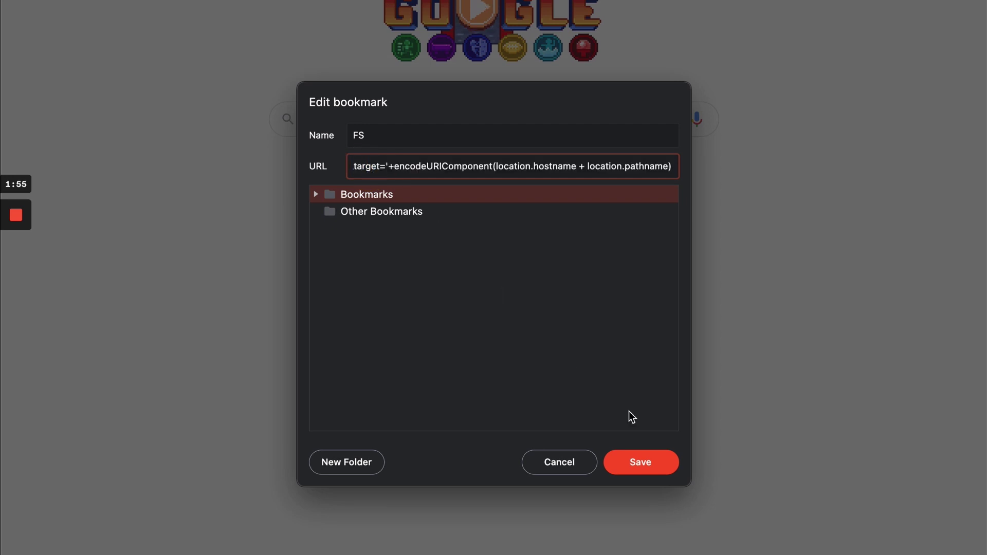
Save the FS bookmark and run it on the NerdWallet article, showing 70 featured-snippet keywords
{"action": "left_click", "coordinate": [640, 462]}
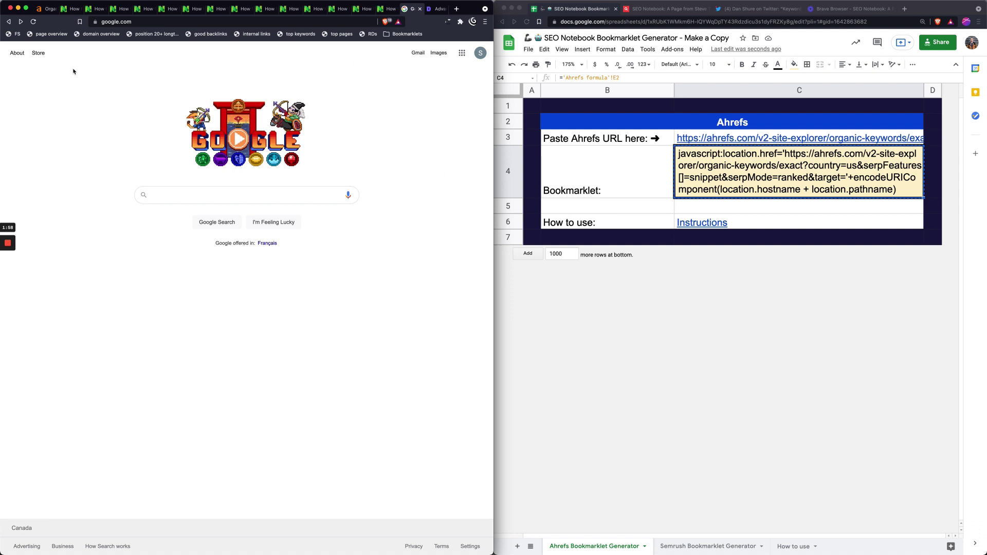
{"action": "left_click", "coordinate": [69, 9]}
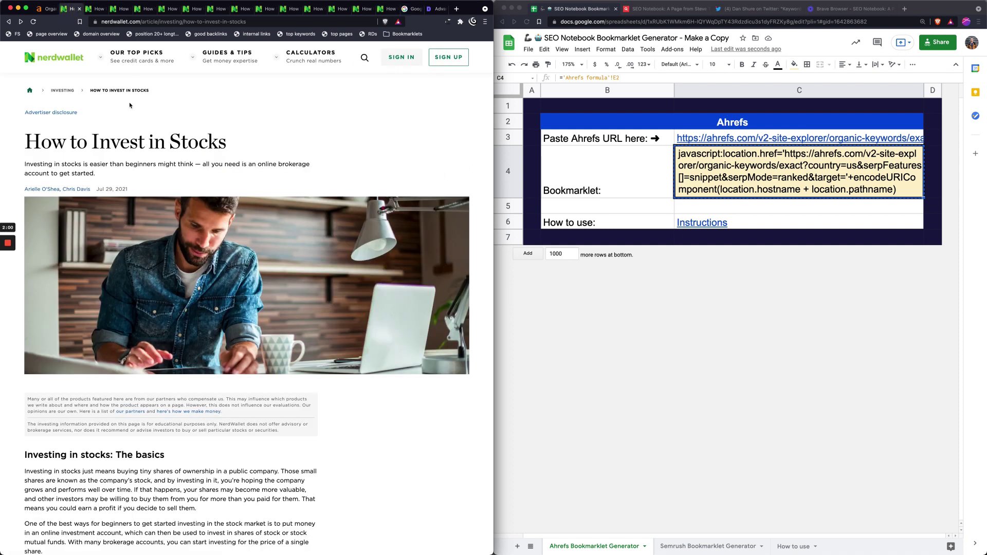
{"action": "left_click", "coordinate": [14, 34]}
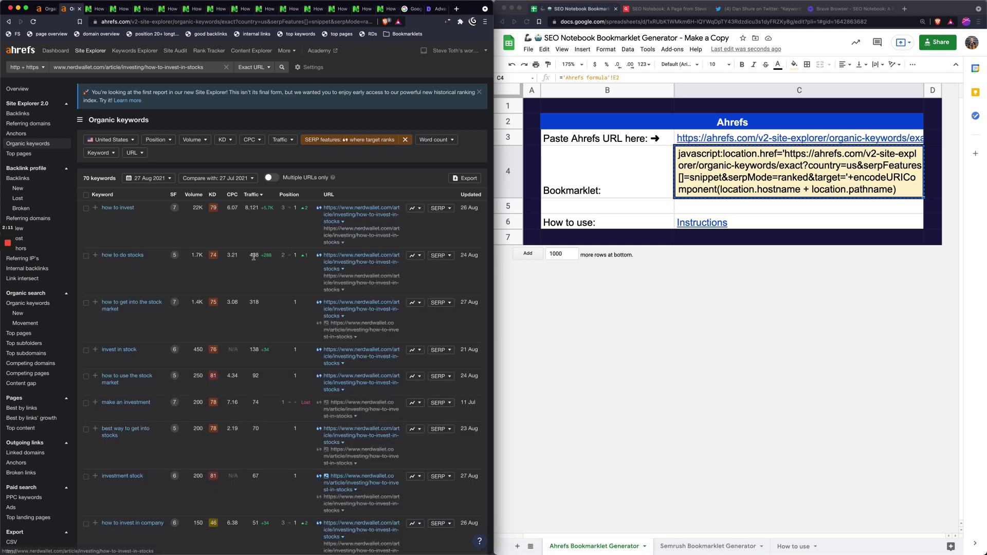
{"action": "scroll", "coordinate": [156, 257], "scroll_direction": "down", "scroll_amount": 5}
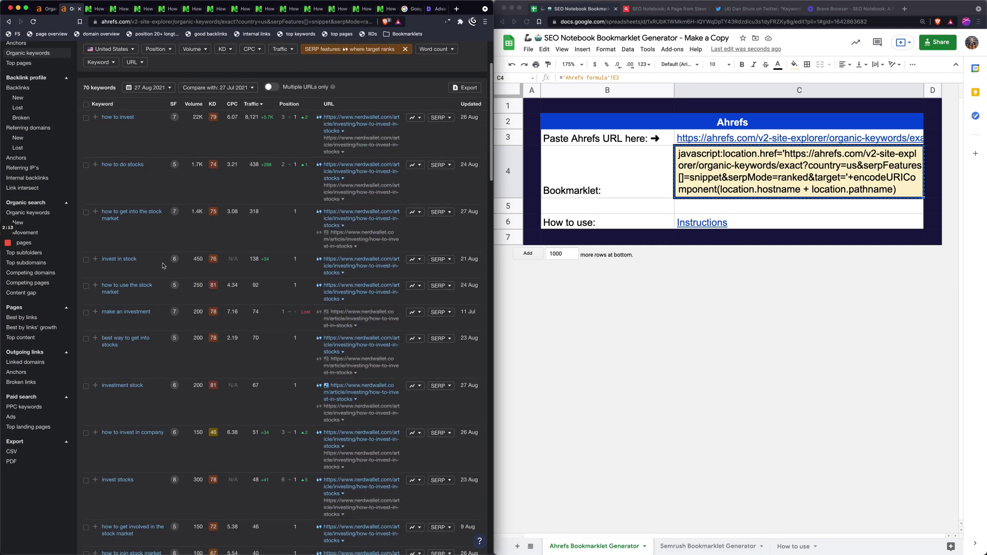
{"action": "left_click", "coordinate": [96, 8]}
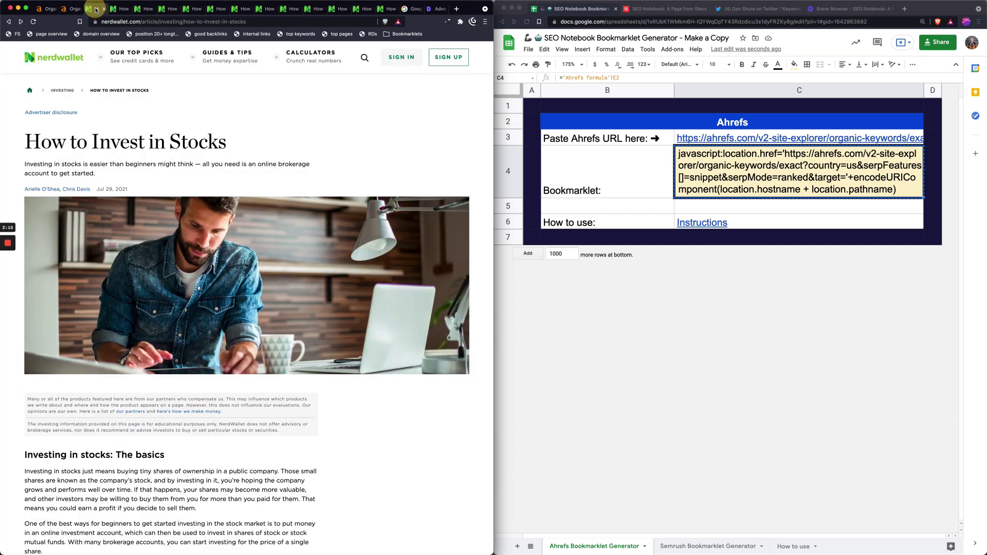
Run 'page overview' on the article and view its organic search metrics (632 referring domains, 3.6K keywords)
{"action": "left_click", "coordinate": [51, 34]}
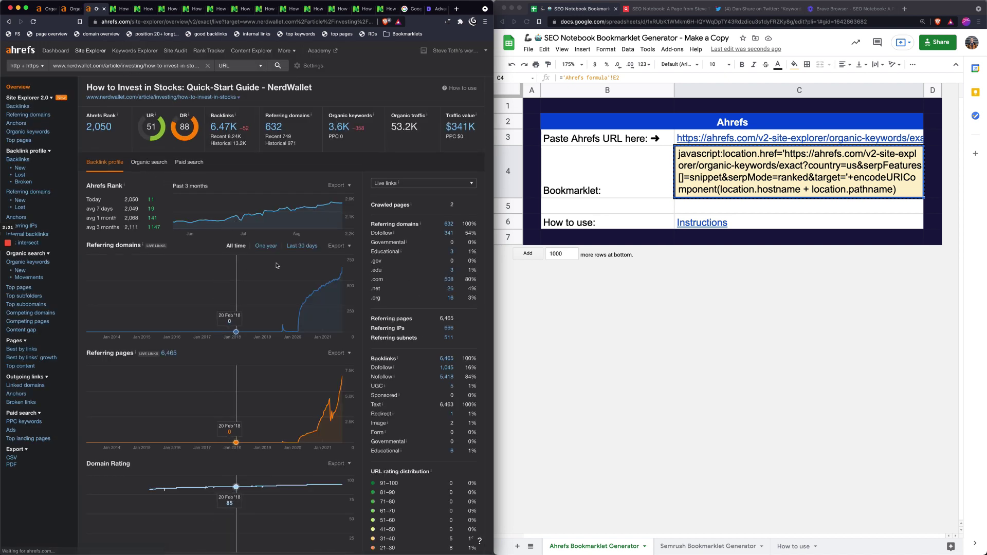
{"action": "left_click", "coordinate": [150, 162]}
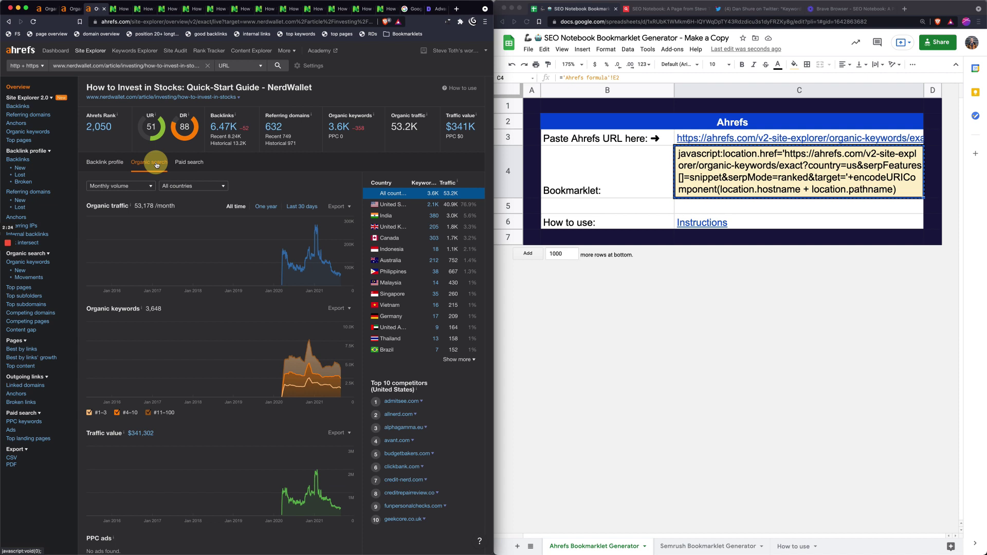
{"action": "left_click", "coordinate": [122, 9]}
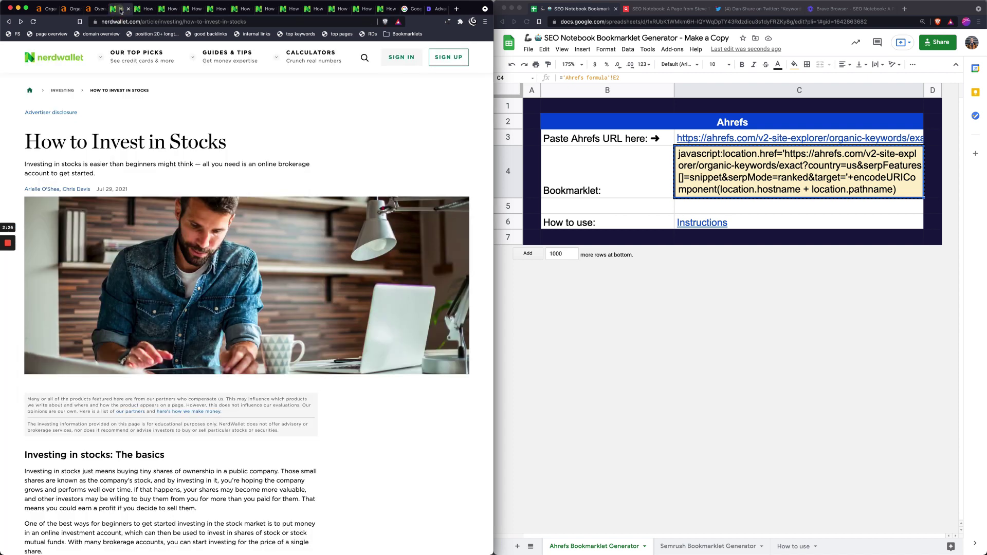
Run 'position 20+ longtail' on the article, glance at the tweet, and return to the generator sheet
{"action": "left_click", "coordinate": [154, 34]}
{"action": "left_click", "coordinate": [641, 338]}
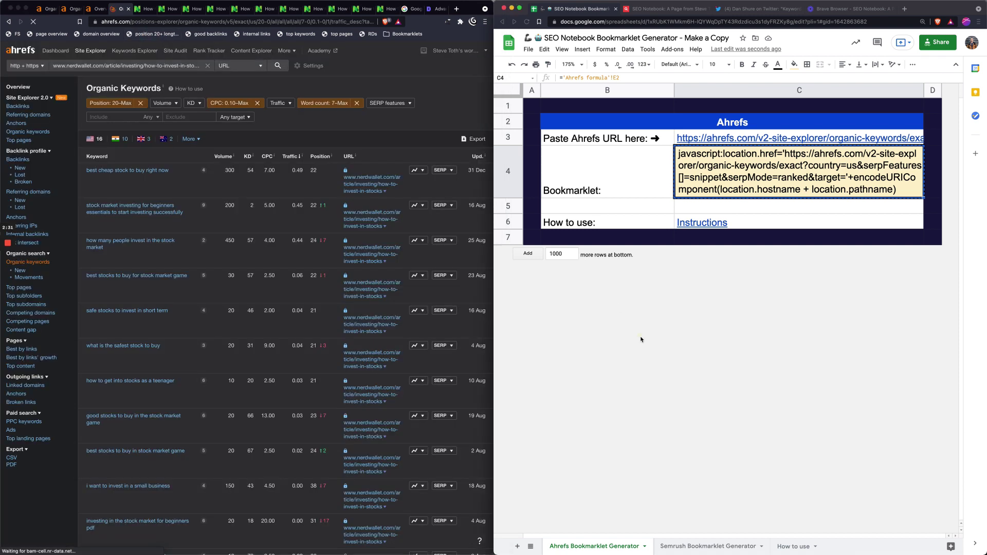
{"action": "left_click", "coordinate": [755, 9]}
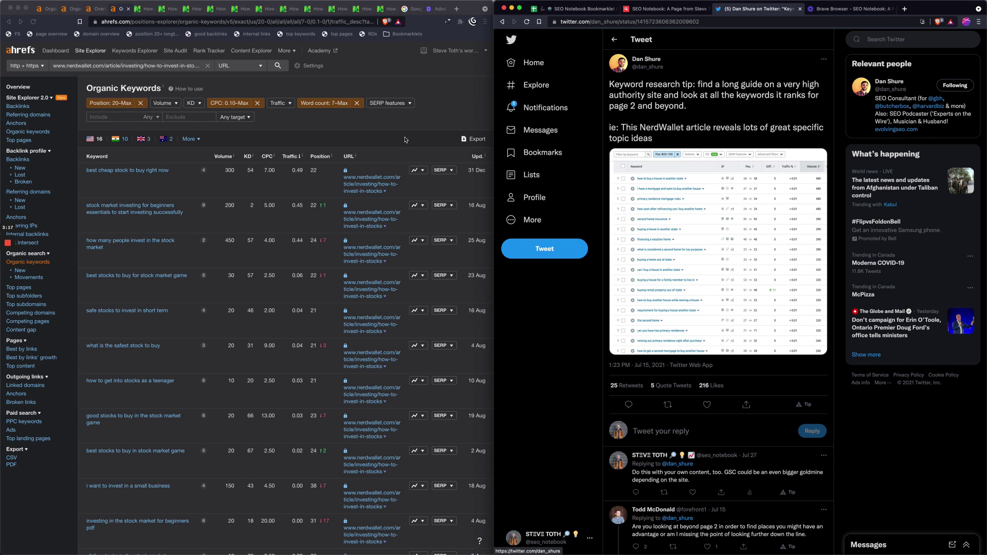
{"action": "left_click", "coordinate": [444, 105]}
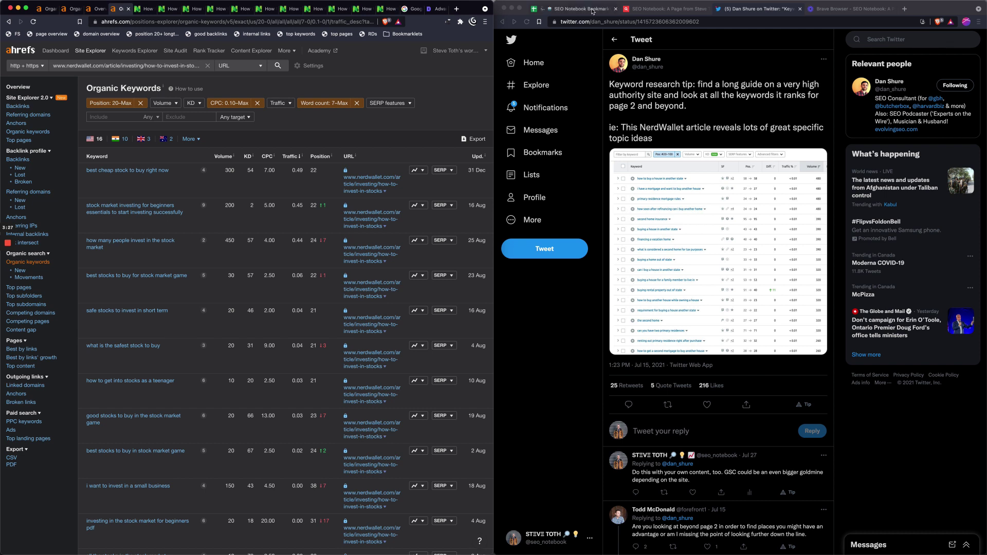
{"action": "left_click", "coordinate": [579, 9]}
Run the 'good backlinks', 'top keywords', 'top pages' and 'RDs' bookmarklets in separate NerdWallet tabs
{"action": "left_click", "coordinate": [461, 96]}
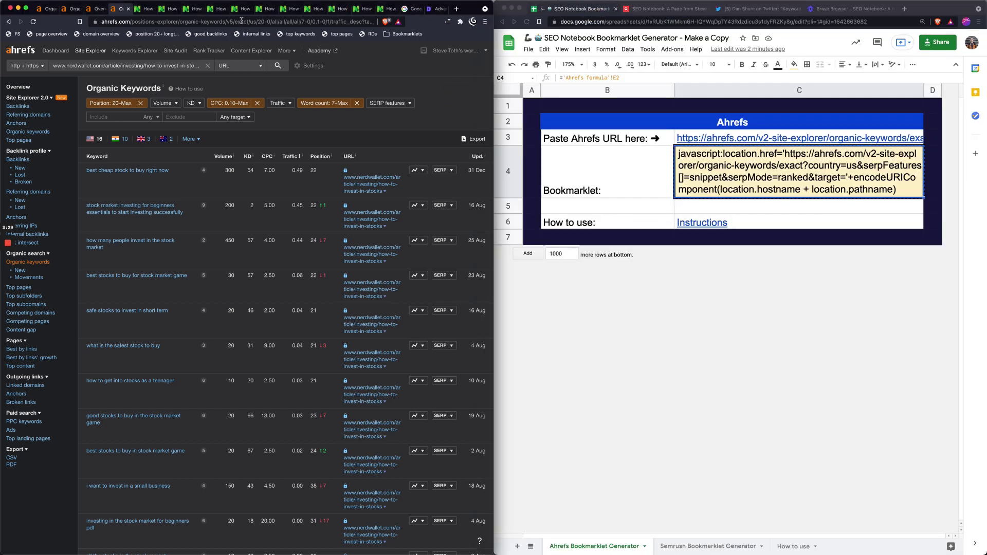
{"action": "left_click", "coordinate": [145, 9]}
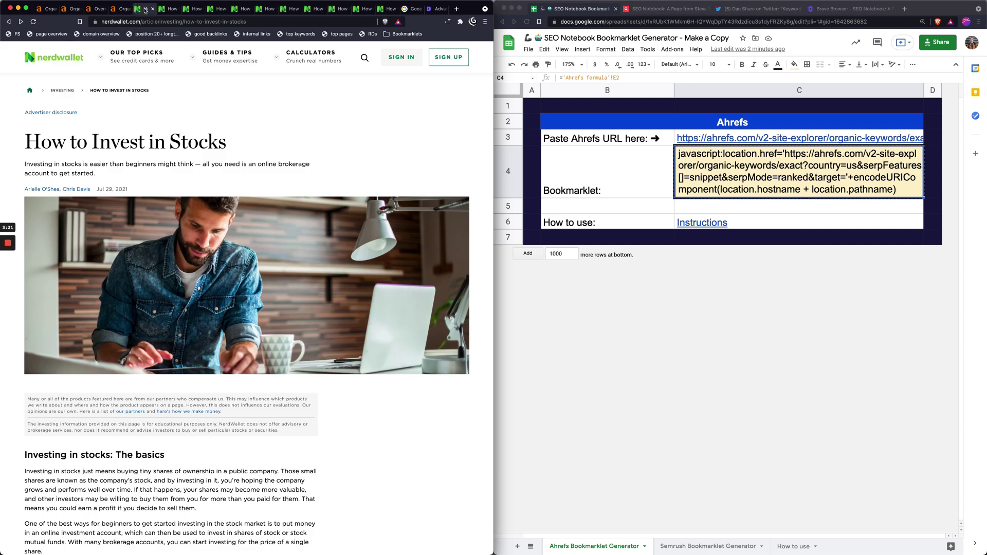
{"action": "left_click", "coordinate": [208, 34]}
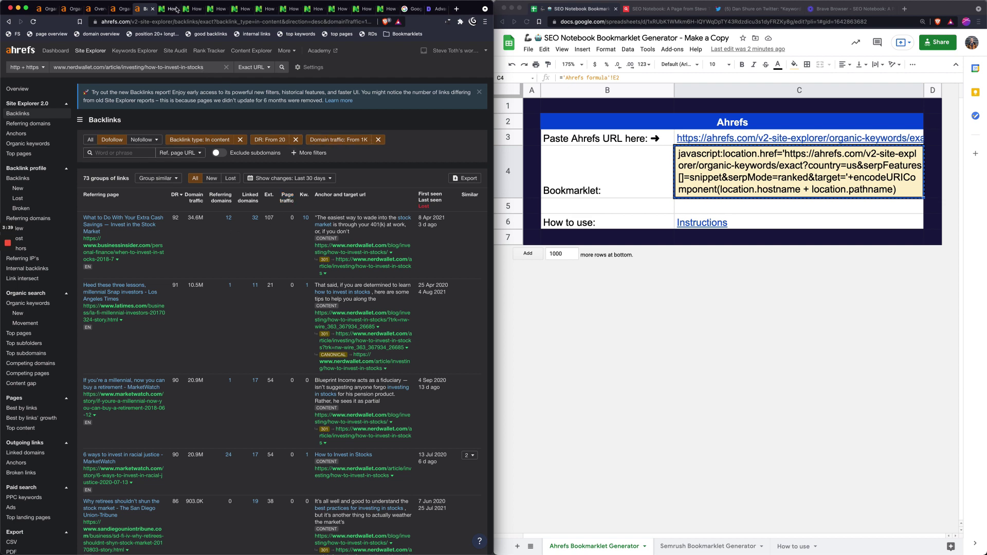
{"action": "left_click", "coordinate": [173, 9]}
{"action": "left_click", "coordinate": [302, 35]}
{"action": "key", "text": "ctrl+Tab"}
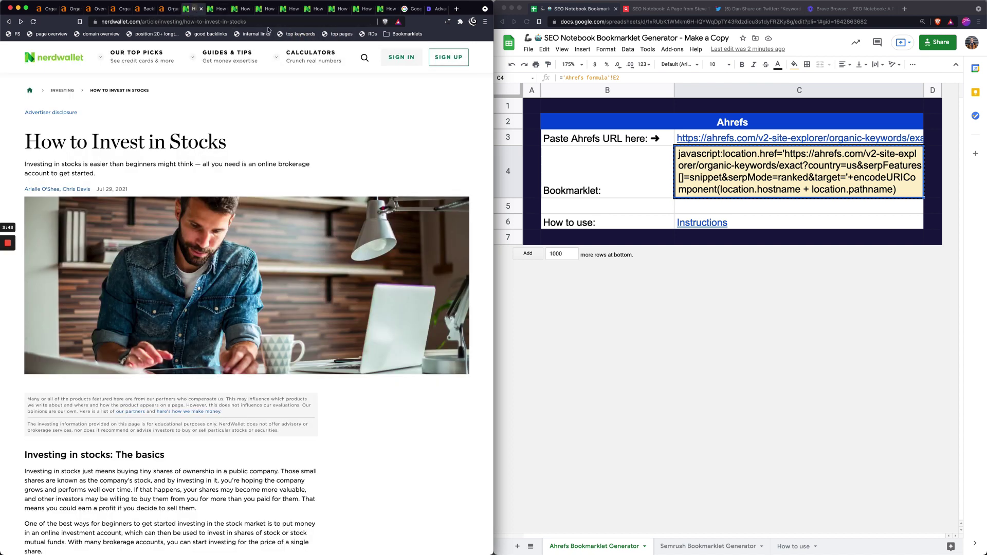
{"action": "left_click", "coordinate": [339, 34]}
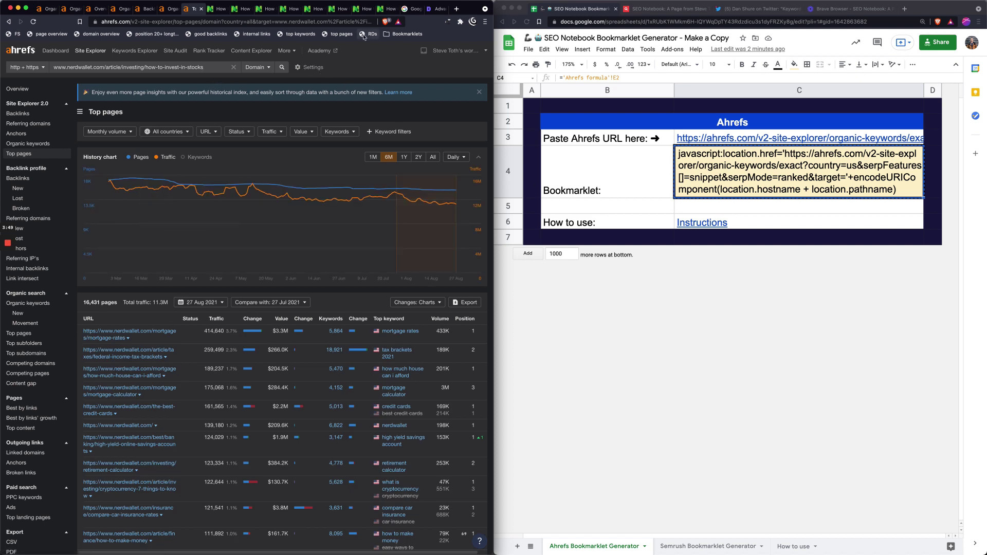
{"action": "left_click", "coordinate": [217, 13]}
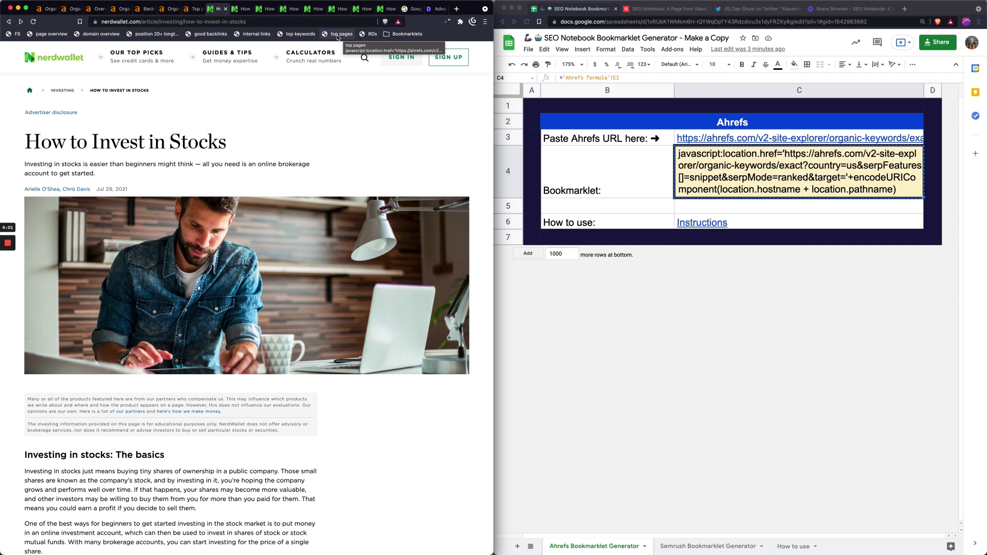
{"action": "left_click", "coordinate": [362, 36]}
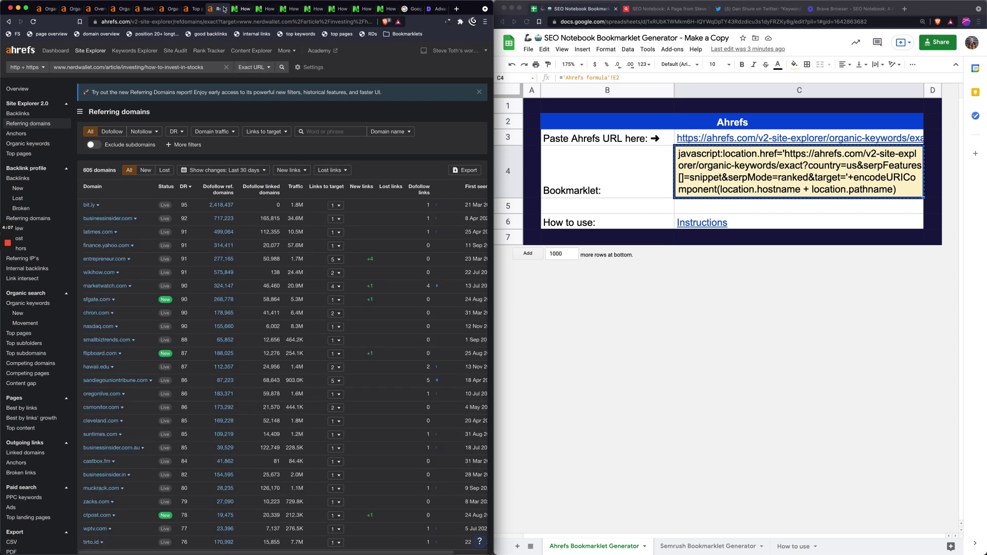
{"action": "left_click", "coordinate": [234, 10]}
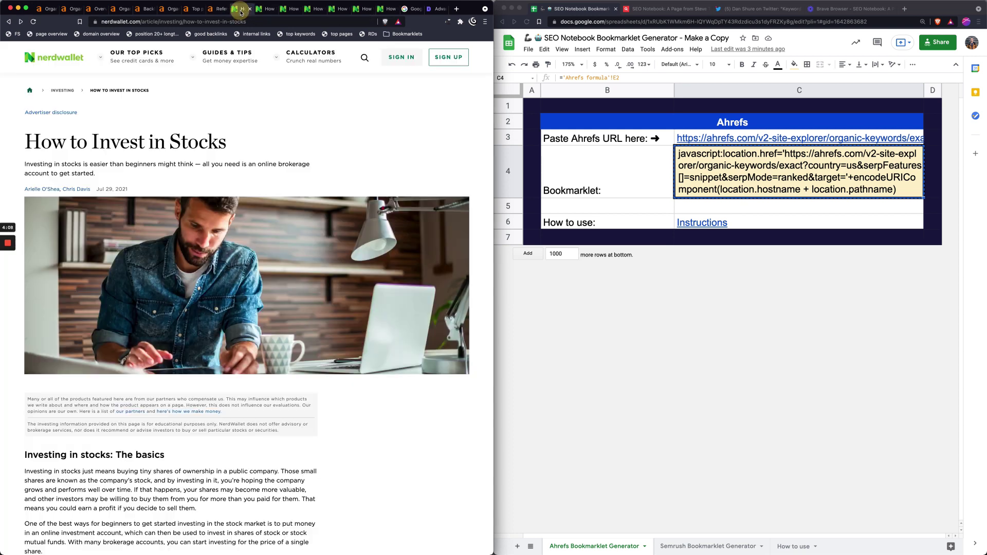
Run 'PPC kws' for 15,303 paid keywords, then move the RDs bookmark into the Bookmarklets folder
{"action": "left_click", "coordinate": [405, 34]}
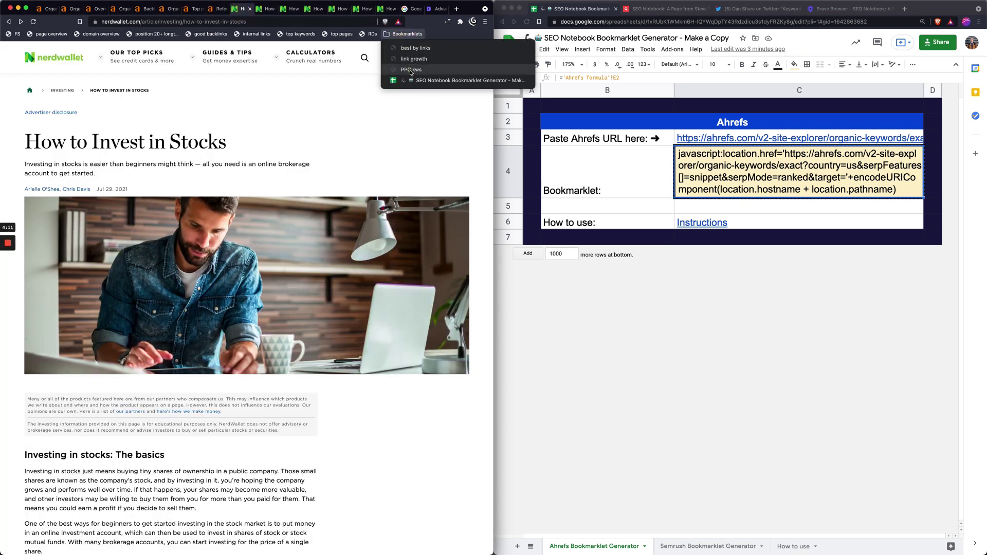
{"action": "left_click", "coordinate": [412, 71]}
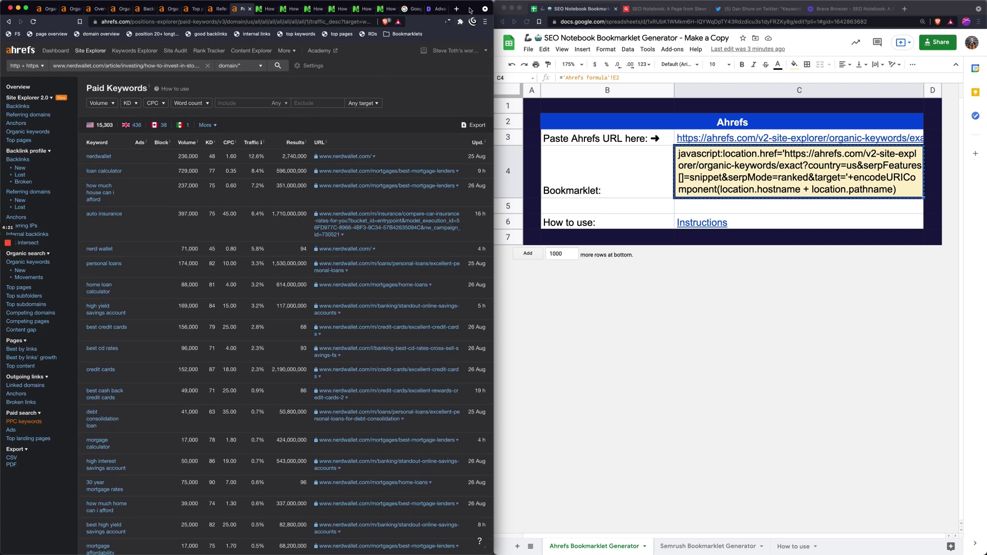
{"action": "left_click", "coordinate": [417, 34]}
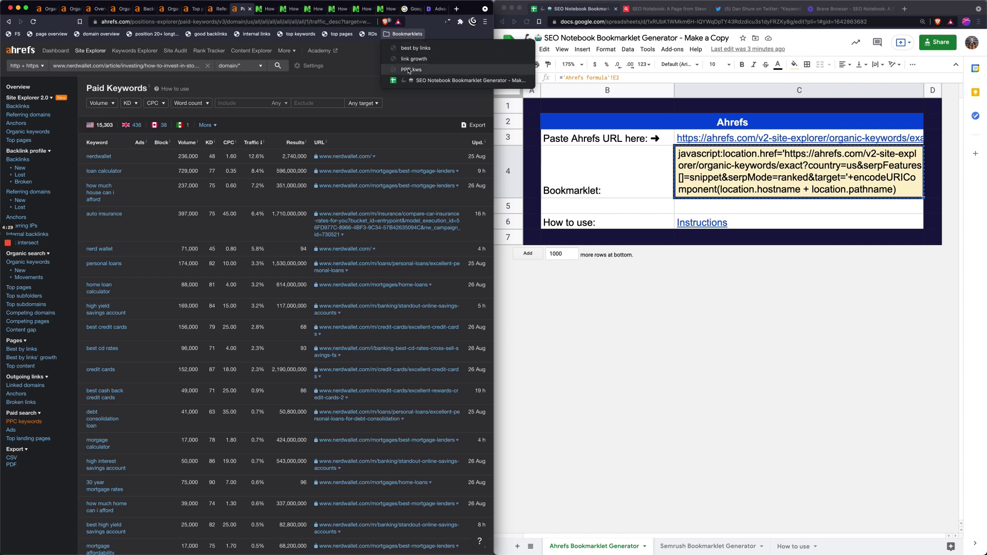
{"action": "mouse_move", "coordinate": [409, 50]}
{"action": "left_mouse_down"}
{"action": "mouse_move", "coordinate": [368, 31]}
{"action": "mouse_move", "coordinate": [397, 31]}
{"action": "mouse_move", "coordinate": [404, 47]}
{"action": "left_mouse_up"}
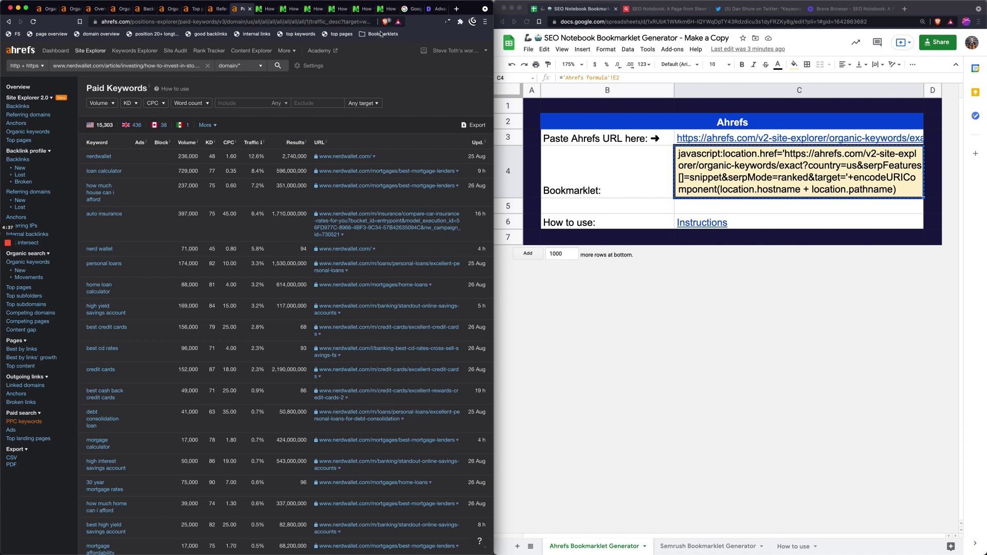
{"action": "left_click", "coordinate": [382, 34]}
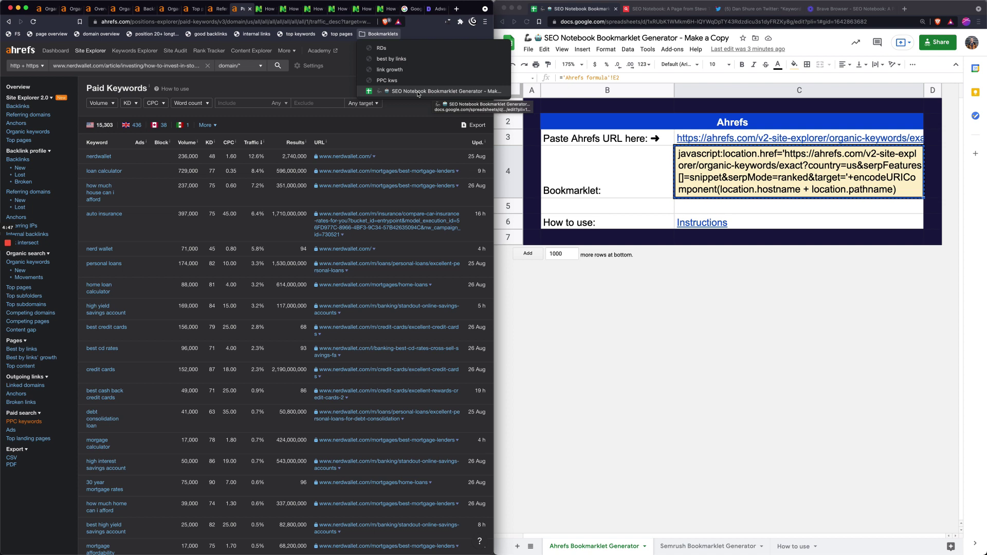
{"action": "left_click", "coordinate": [344, 66]}
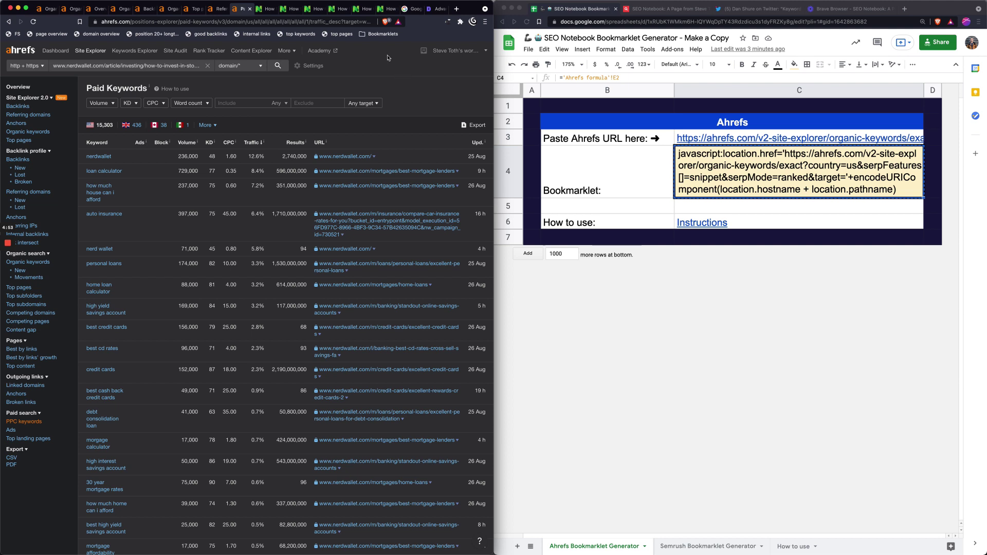
Scroll the Detailed.com guide to its Ahrefs, Majestic, Moz and SEMRush bookmarklet codes beside the generator sheet
{"action": "left_click", "coordinate": [437, 9]}
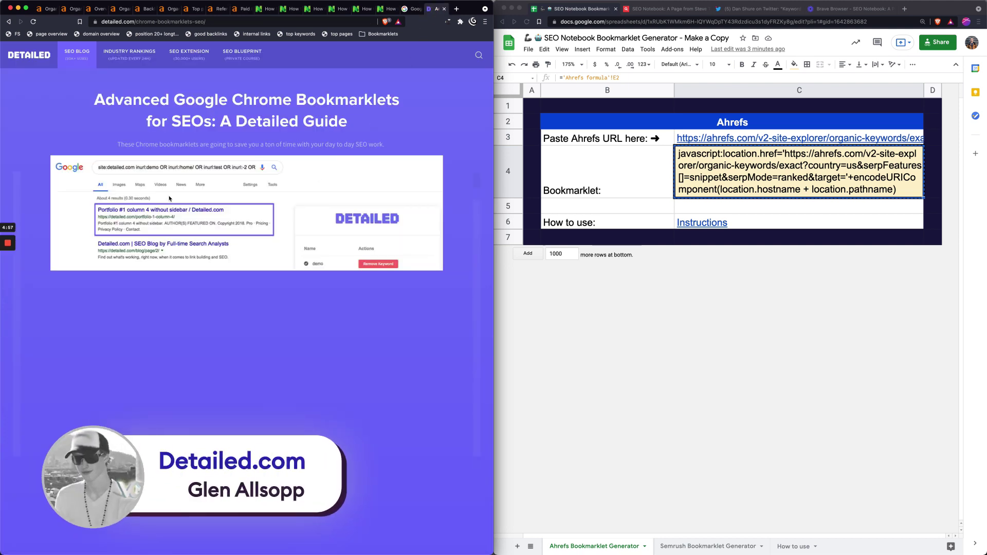
{"action": "scroll", "coordinate": [169, 198], "scroll_direction": "down", "scroll_amount": 5}
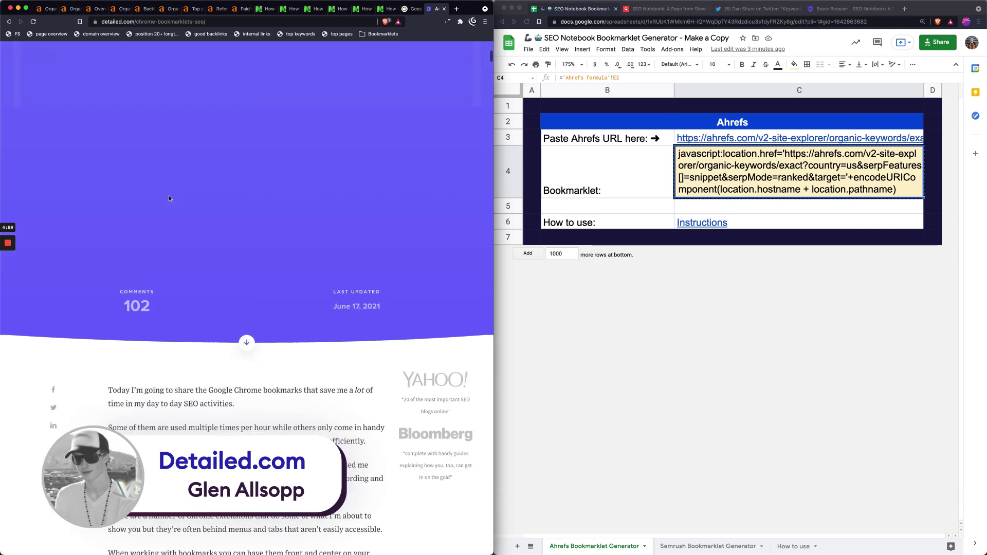
{"action": "scroll", "coordinate": [169, 198], "scroll_direction": "down", "scroll_amount": 5}
{"action": "scroll", "coordinate": [169, 199], "scroll_direction": "up", "scroll_amount": 15}
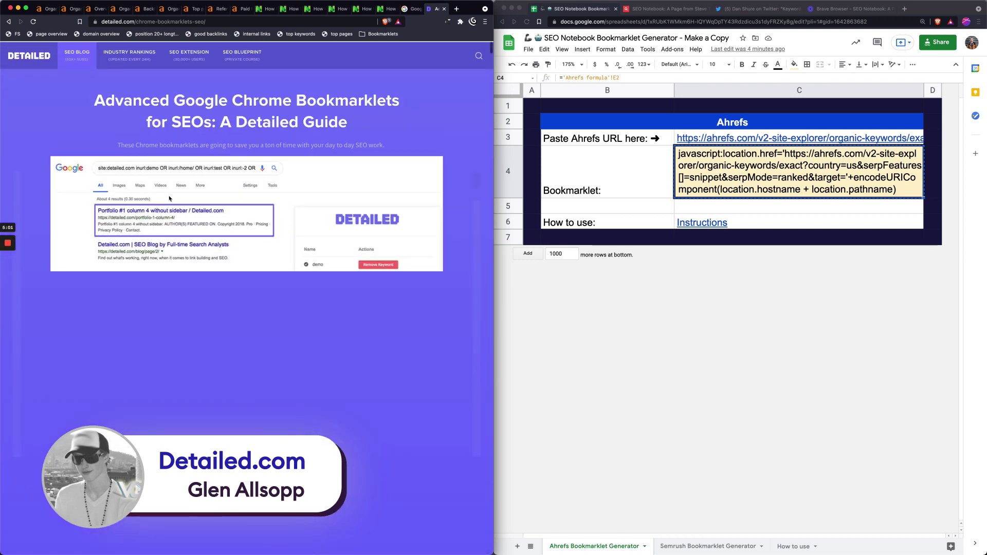
{"action": "scroll", "coordinate": [169, 198], "scroll_direction": "down", "scroll_amount": 10}
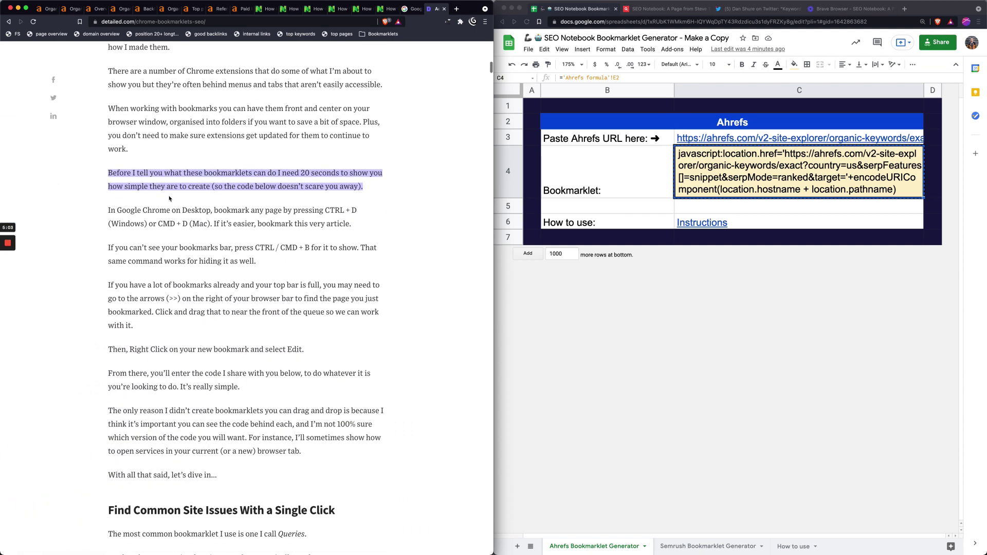
{"action": "scroll", "coordinate": [169, 198], "scroll_direction": "down", "scroll_amount": 15}
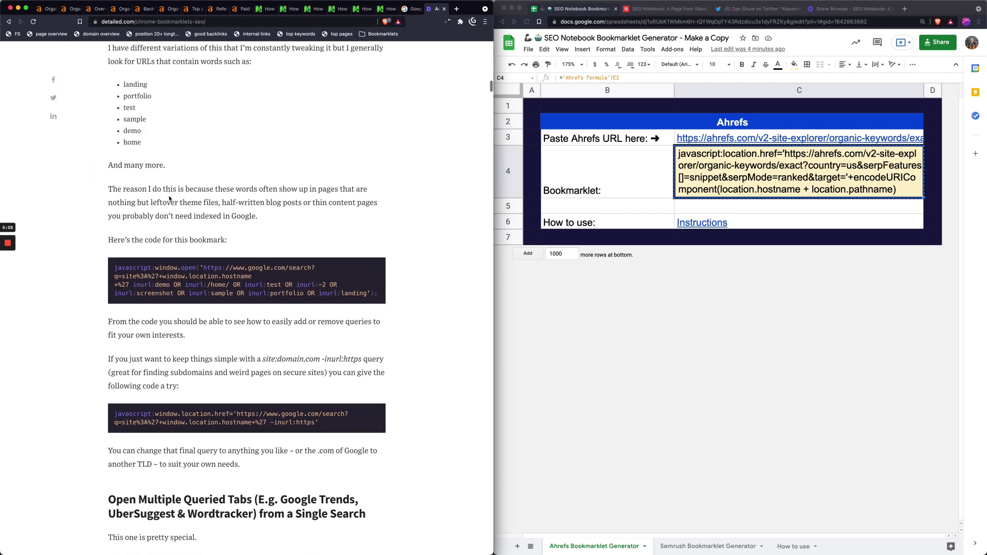
{"action": "scroll", "coordinate": [169, 198], "scroll_direction": "down", "scroll_amount": 10}
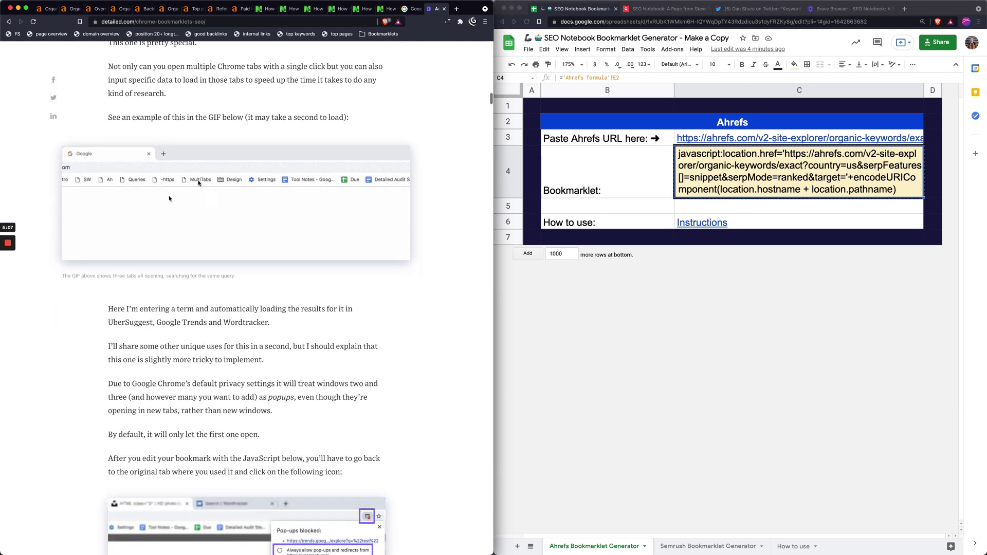
{"action": "scroll", "coordinate": [169, 199], "scroll_direction": "down", "scroll_amount": 15}
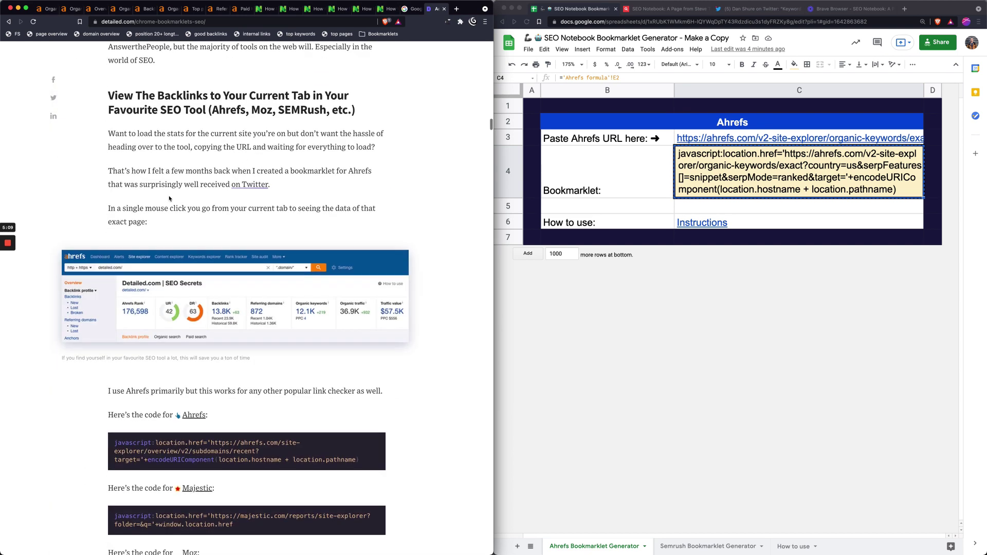
{"action": "scroll", "coordinate": [169, 198], "scroll_direction": "down", "scroll_amount": 5}
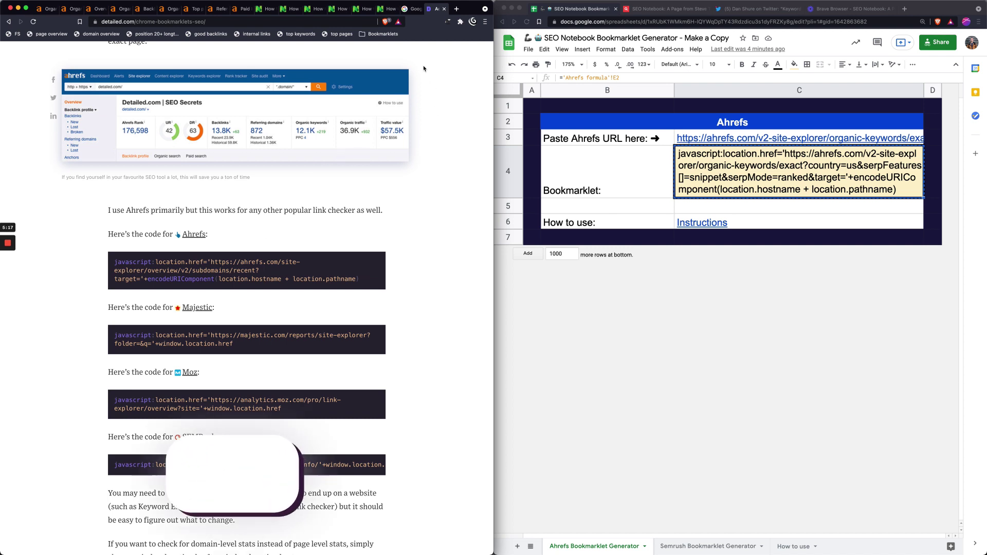
{"action": "left_click", "coordinate": [606, 169]}
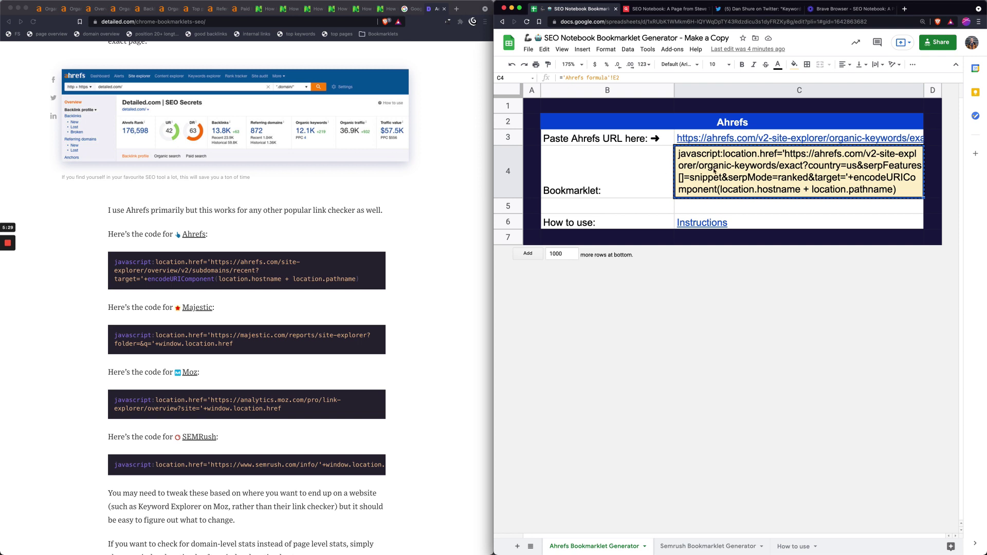
{"action": "mouse_move", "coordinate": [709, 140]}
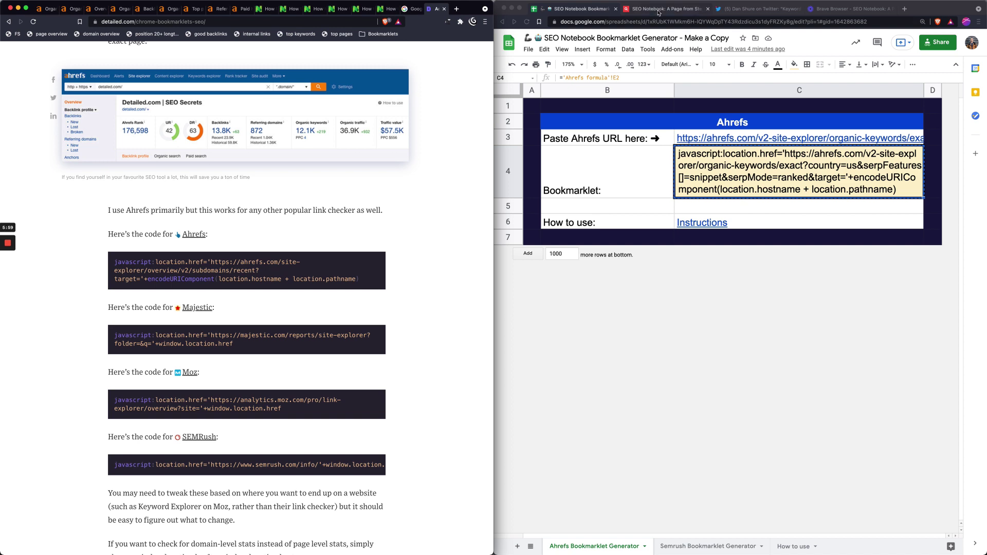
Show the 'SEO Notebook: A Page from Steve' home page, then bring the Detailed.com guide forward
{"action": "left_click", "coordinate": [652, 10]}
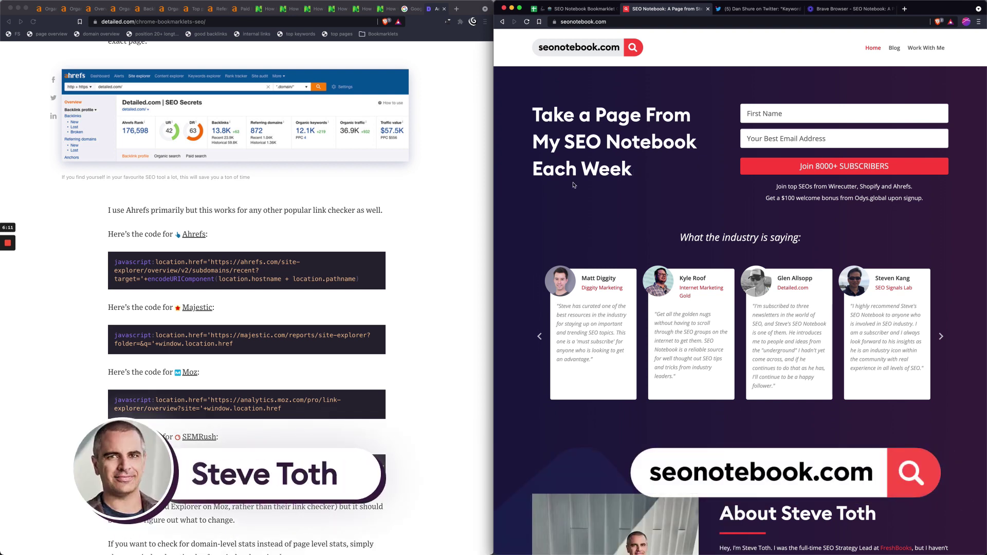
{"action": "left_click", "coordinate": [90, 218]}
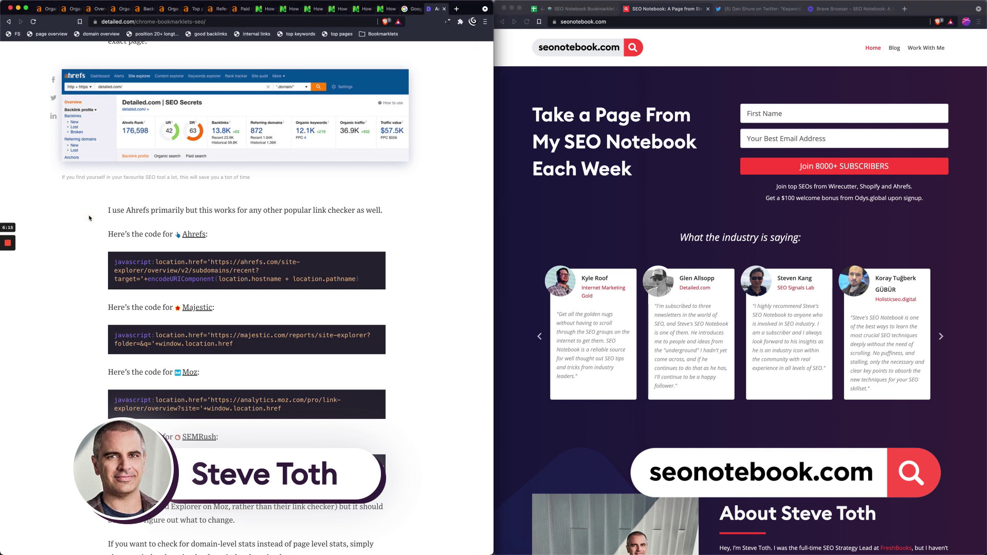